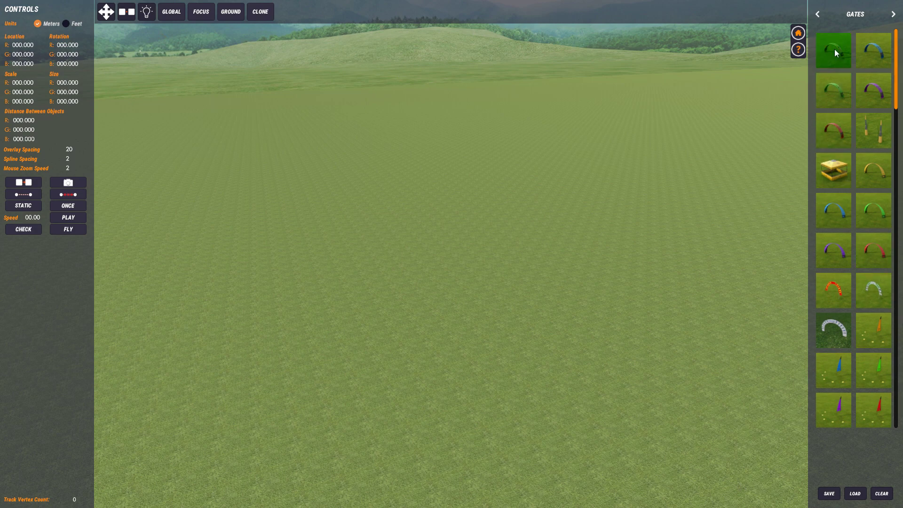
# Place the first yellow arch gate on the grass field, select it and focus the view on it.
pyautogui.click(444, 355)
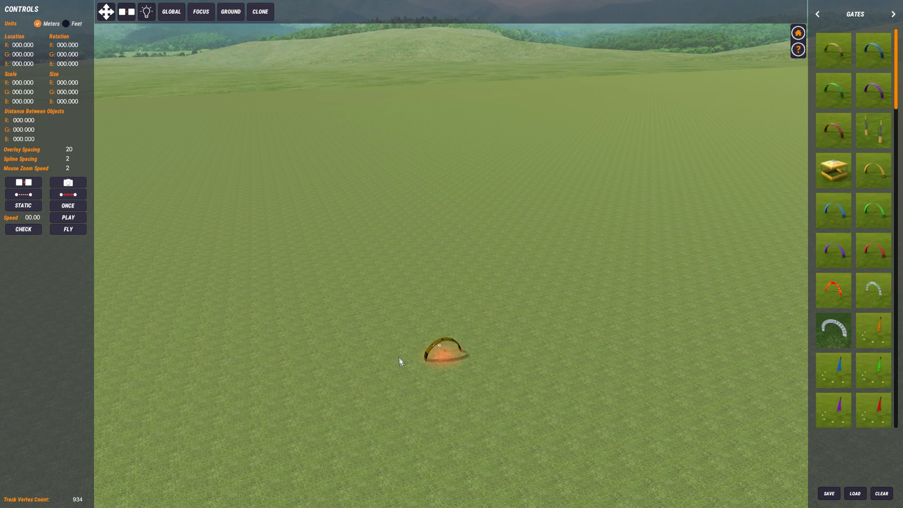
pyautogui.click(436, 349)
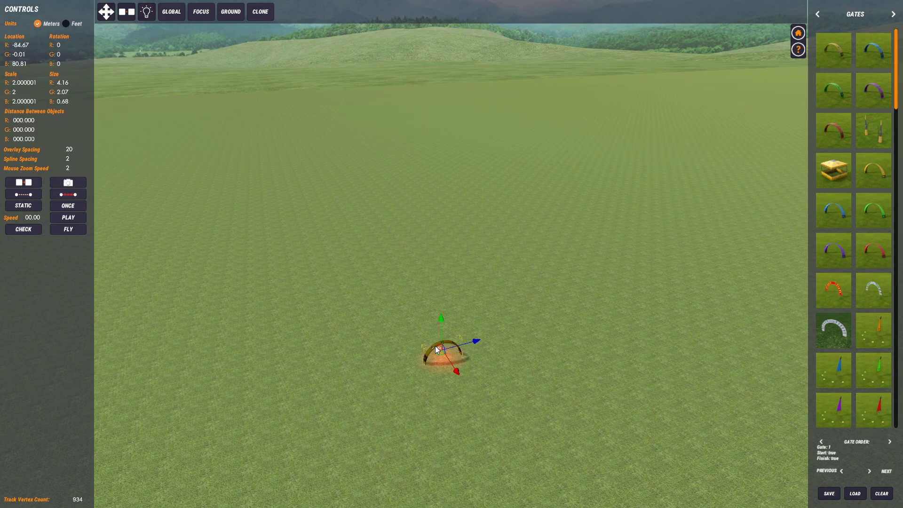
pyautogui.click(195, 11)
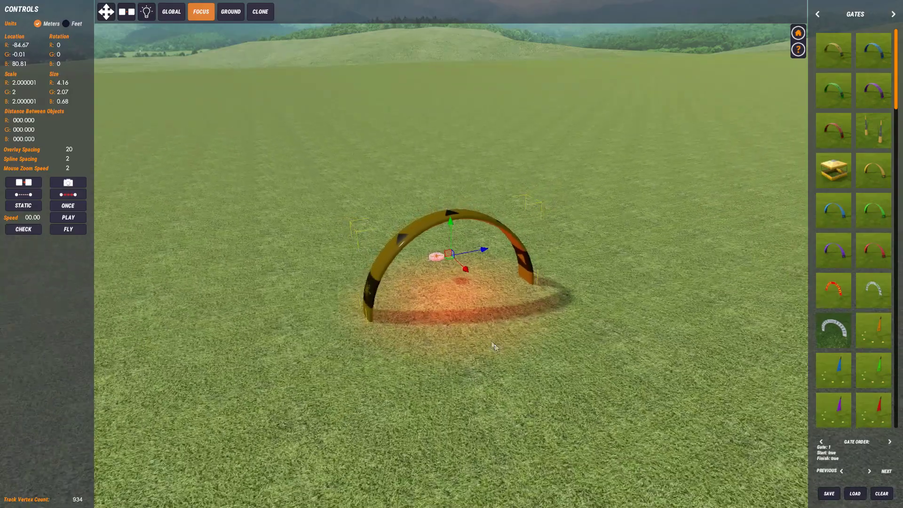
pyautogui.moveTo(216, 208); pyautogui.dragTo(802, 305, button='middle')
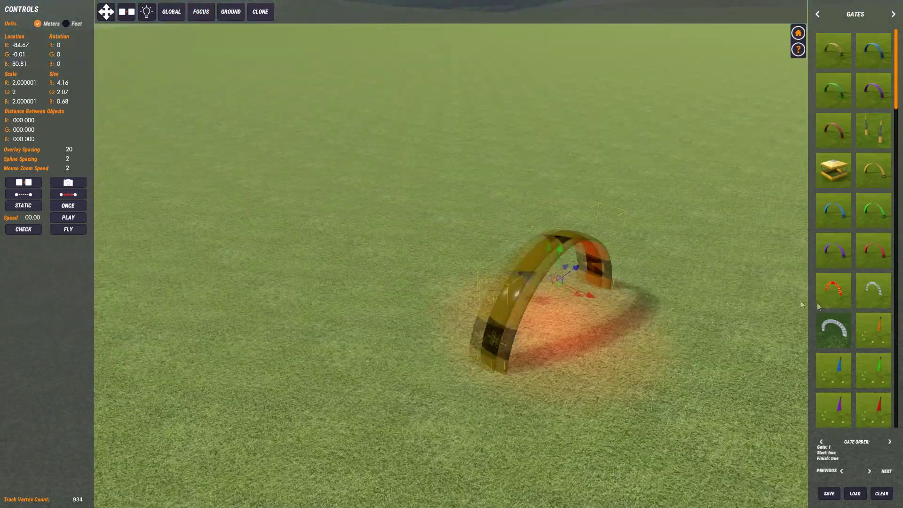
# Move the gate along its red and blue axes to about R -85.46 and B 81.29.
pyautogui.moveTo(566, 323); pyautogui.dragTo(533, 304, button='middle')
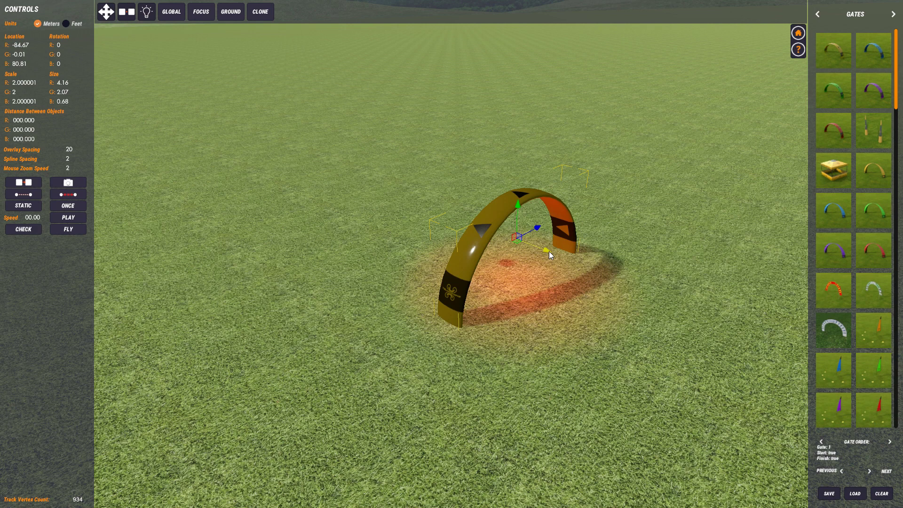
pyautogui.moveTo(549, 251); pyautogui.dragTo(515, 264)
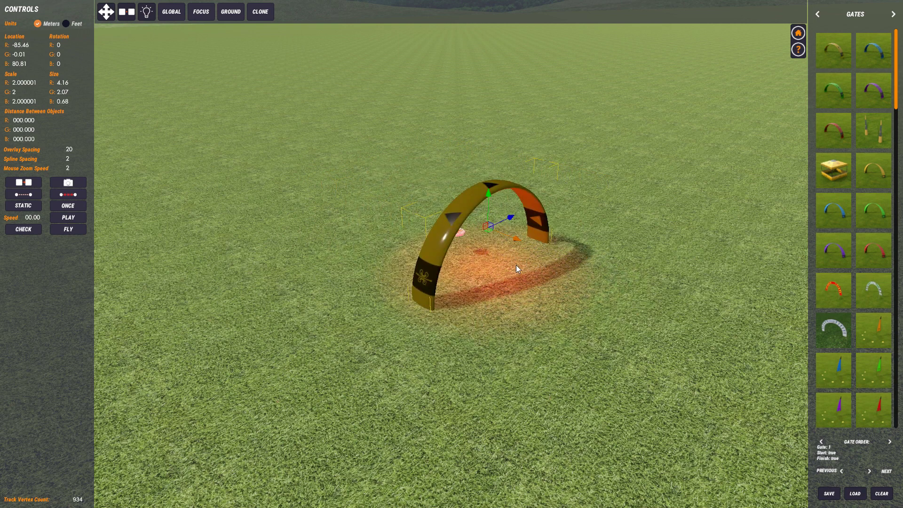
pyautogui.moveTo(510, 216); pyautogui.dragTo(518, 266)
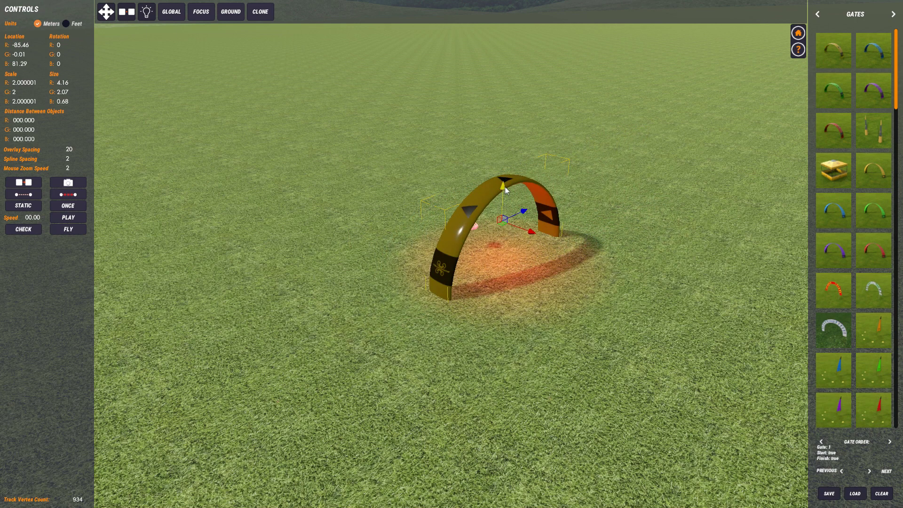
# Lift the gate to about 1.36 m on the green axis, snap it back to the ground and reselect it.
pyautogui.moveTo(502, 186); pyautogui.dragTo(530, 118)
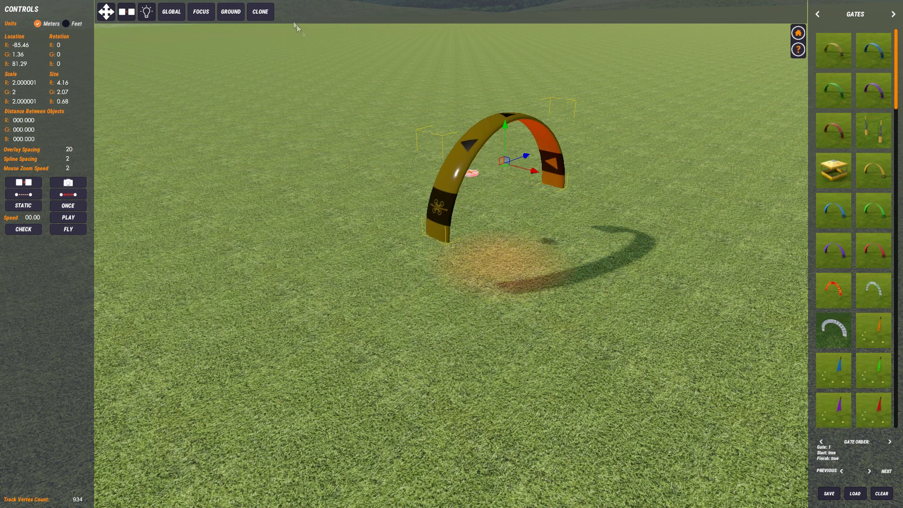
pyautogui.click(233, 13)
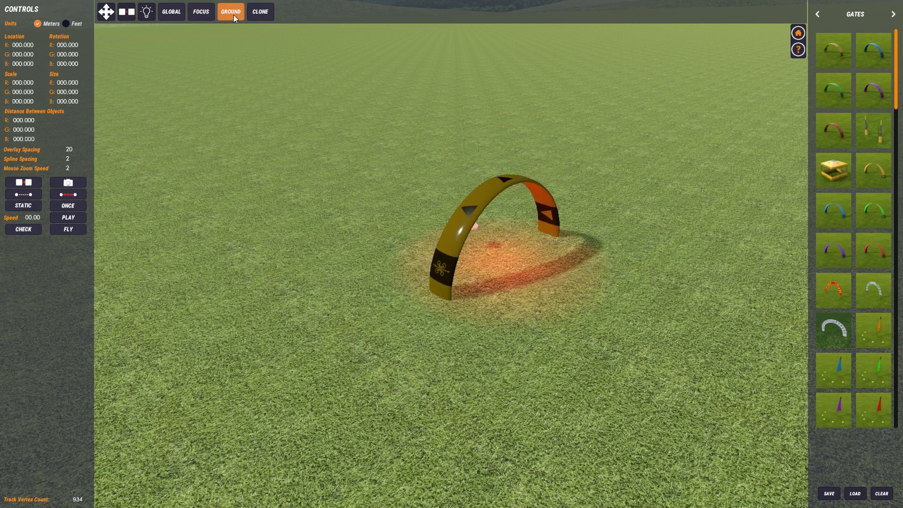
pyautogui.click(492, 192)
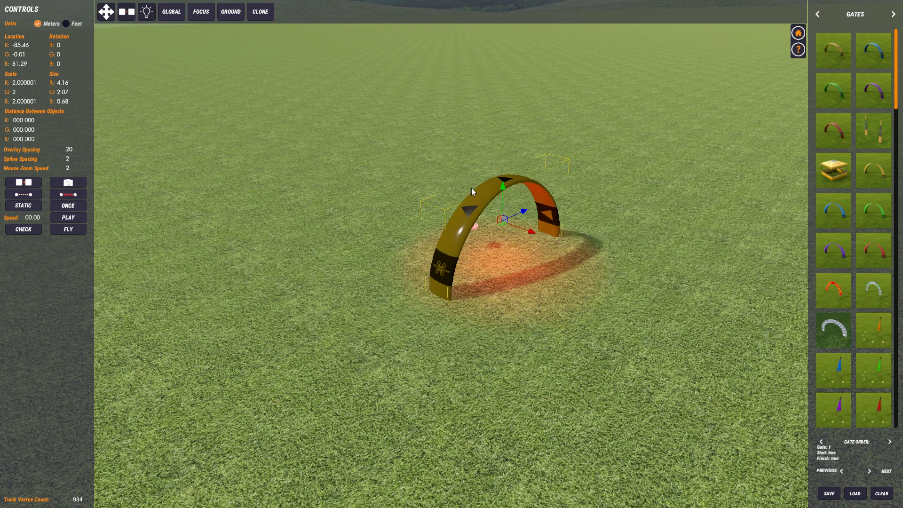
# Set the gate's location to -85 on the red axis and 80 on the blue axis.
pyautogui.click(18, 46)
pyautogui.click(18, 46)
pyautogui.press('Return')
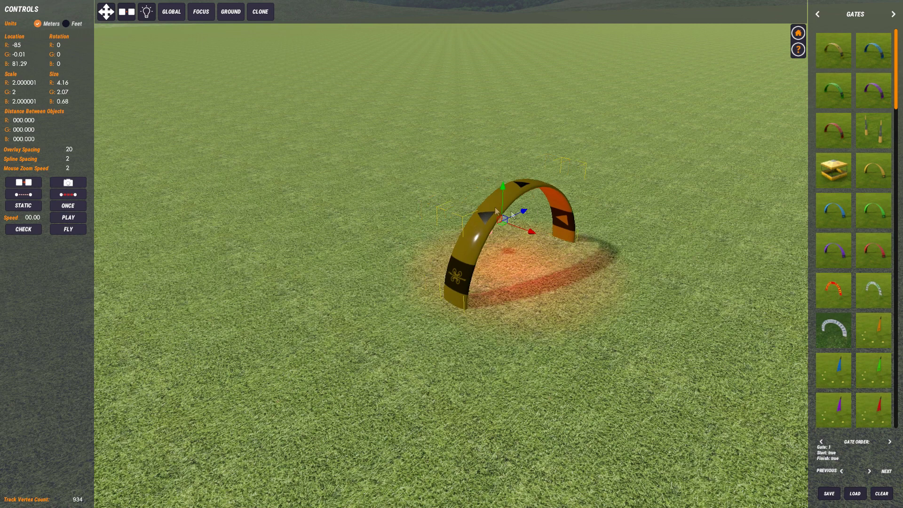
pyautogui.click(20, 64)
pyautogui.write('80')
pyautogui.press('Return')
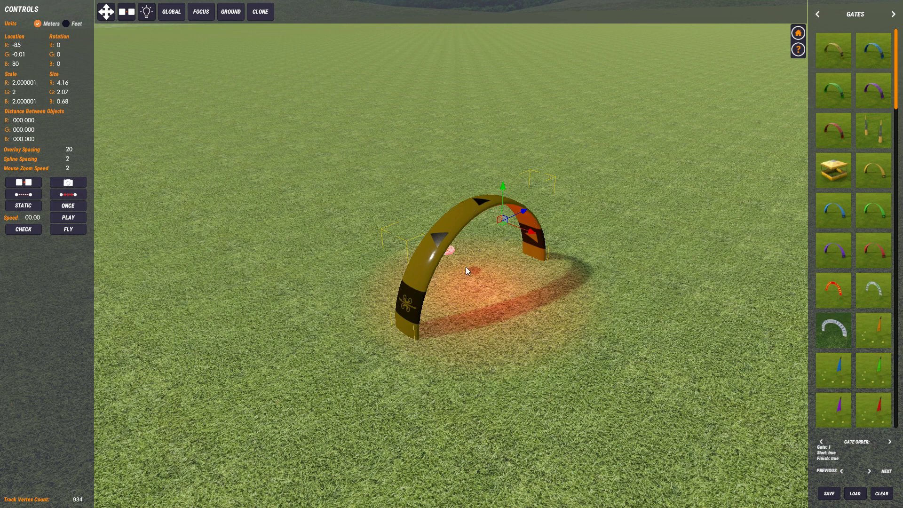
# Clone the gate and set the copy's red-axis location to -75.
pyautogui.click(265, 13)
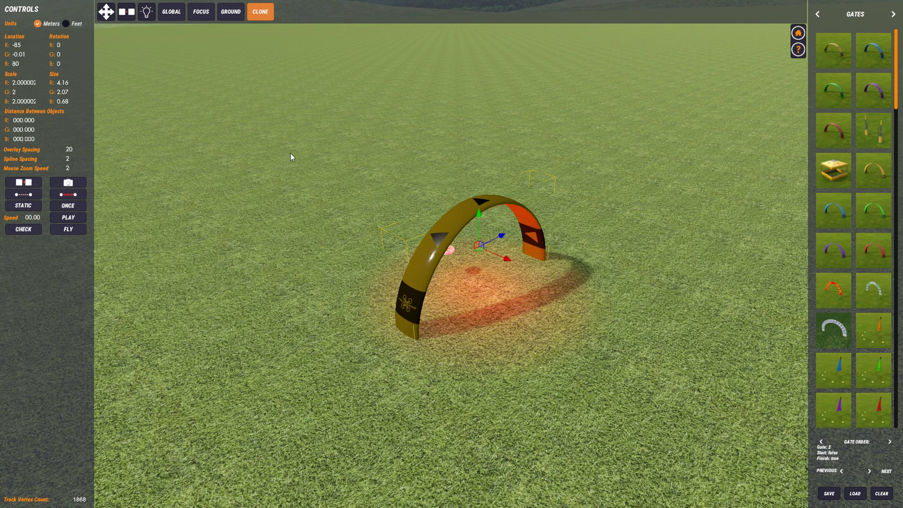
pyautogui.click(17, 46)
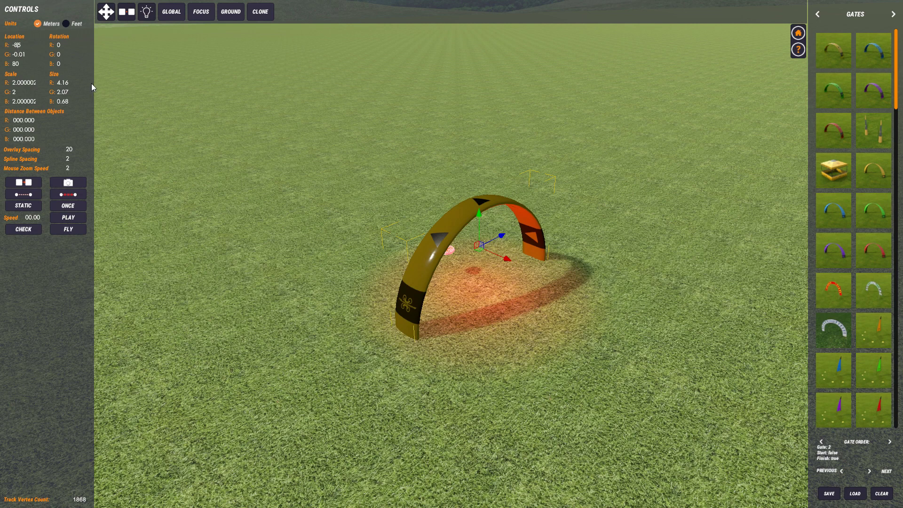
pyautogui.press('BackSpace')
pyautogui.write('7')
pyautogui.scroll(-3, 586, 276)
pyautogui.scroll(-3, 589, 282)
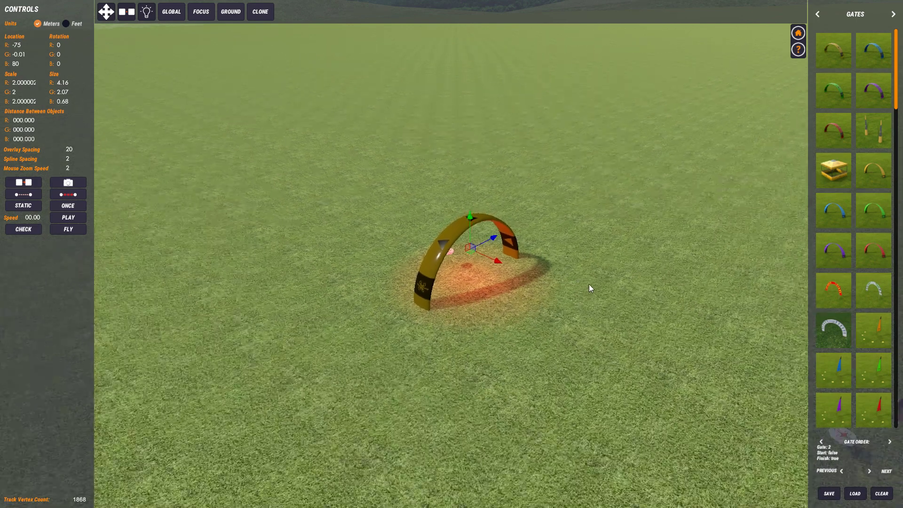
pyautogui.scroll(-2, 588, 288)
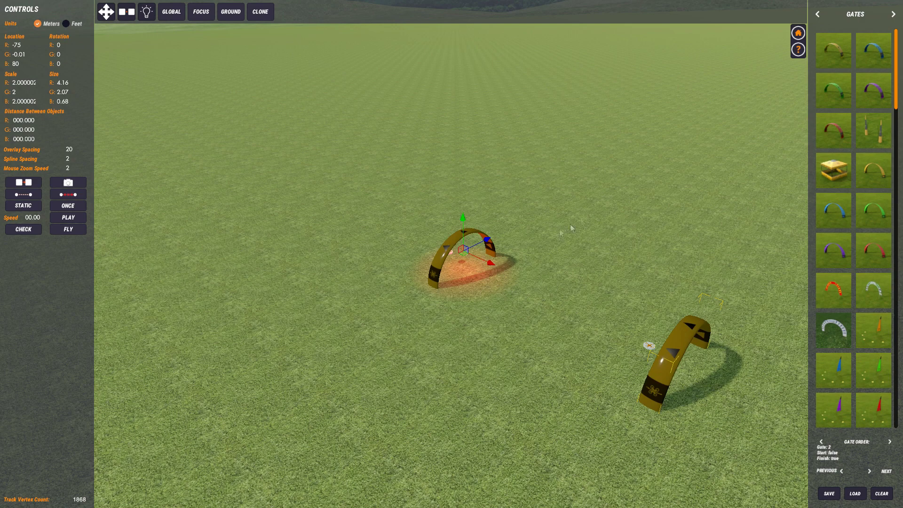
# Select the cloned gate and stretch it along the red axis to a scale of 4.
pyautogui.moveTo(572, 228); pyautogui.dragTo(270, 215, button='middle')
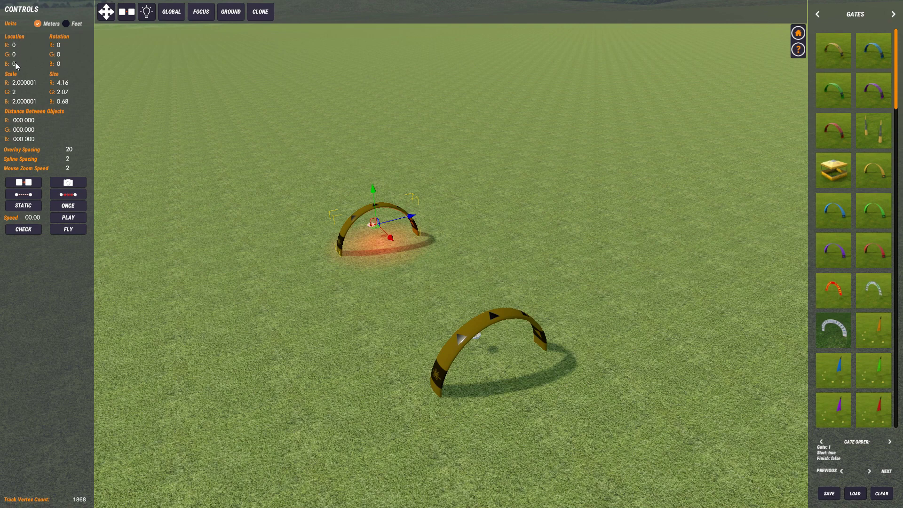
pyautogui.click(487, 320)
pyautogui.click(373, 206)
pyautogui.click(487, 317)
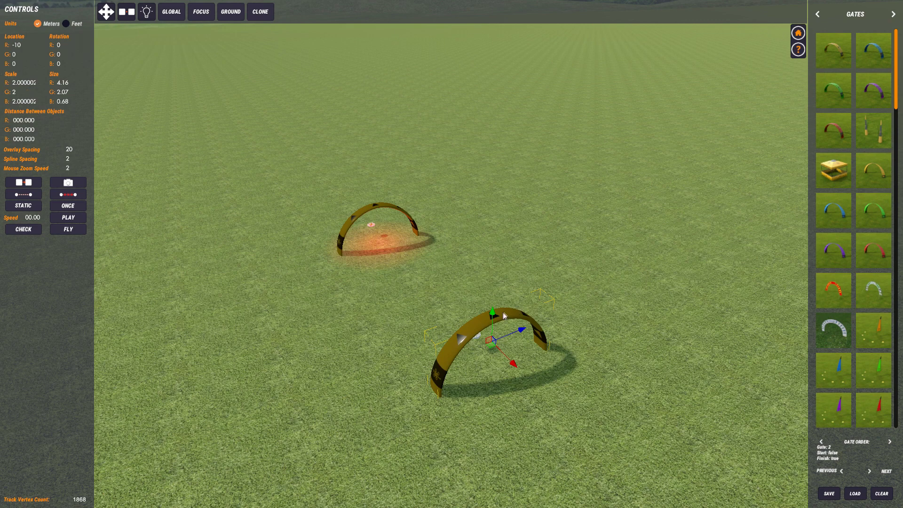
pyautogui.press('r')
pyautogui.moveTo(461, 354); pyautogui.dragTo(306, 282)
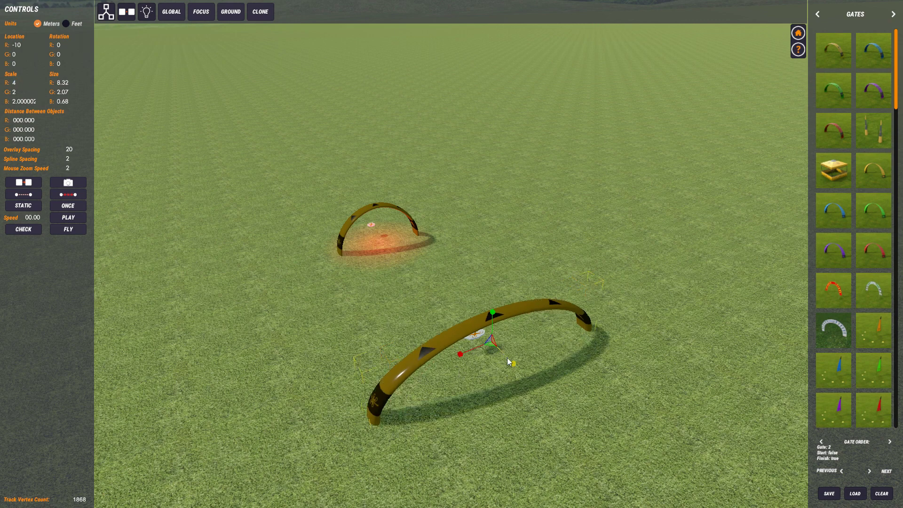
# Set the cloned gate's green and blue scale values to 4.
pyautogui.moveTo(515, 280); pyautogui.dragTo(407, 157, button='right')
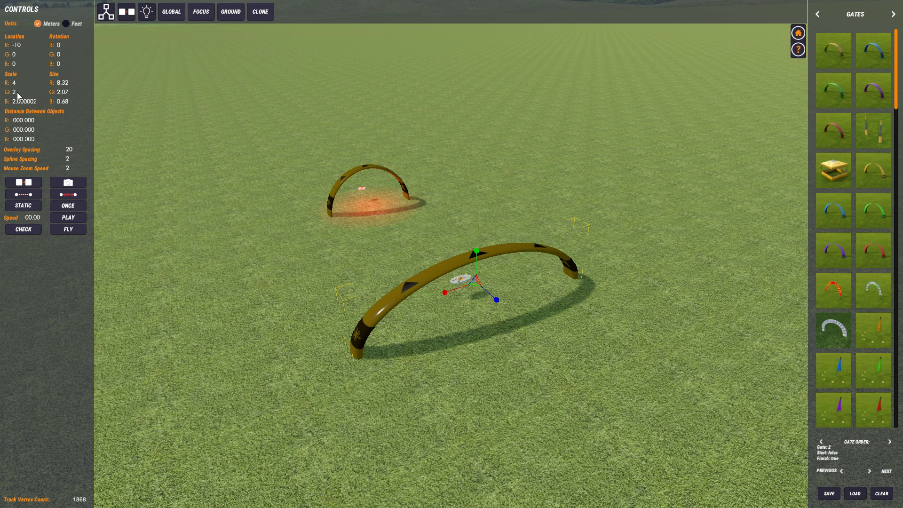
pyautogui.press('Return')
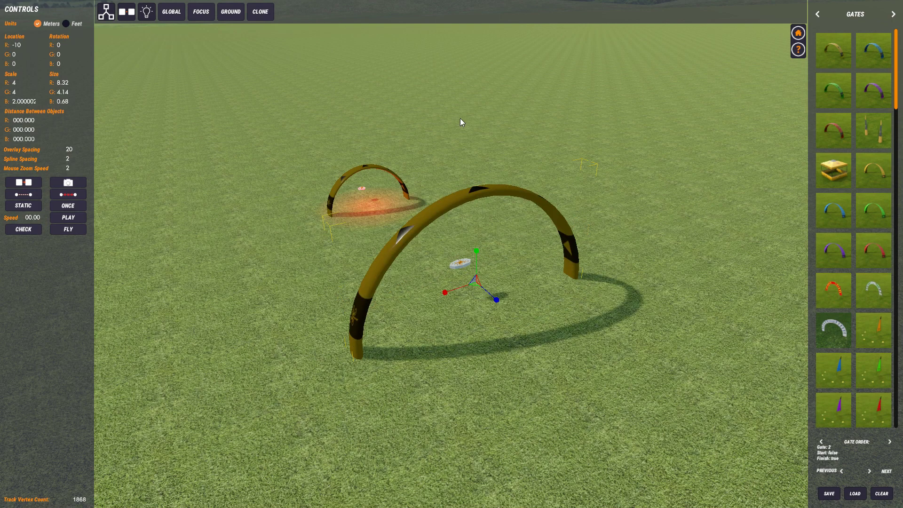
pyautogui.moveTo(460, 118); pyautogui.dragTo(414, 92, button='middle')
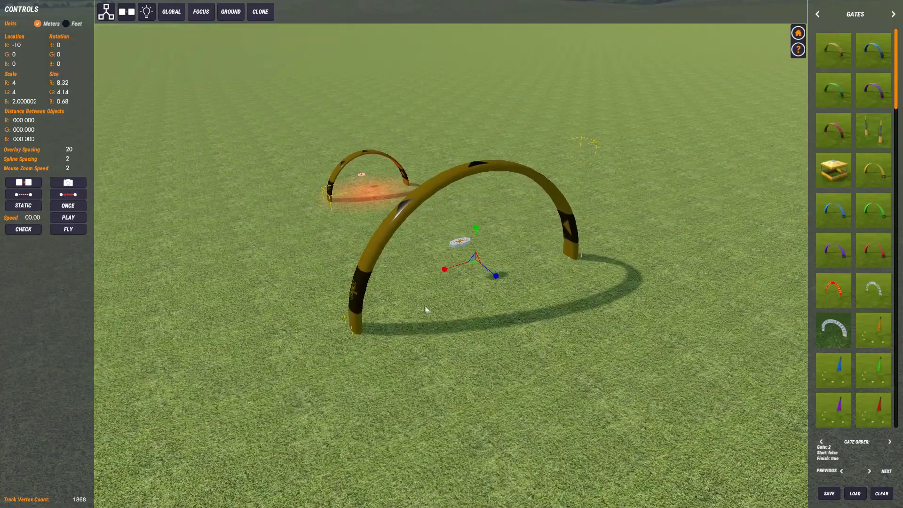
pyautogui.moveTo(257, 218); pyautogui.dragTo(480, 218, button='right')
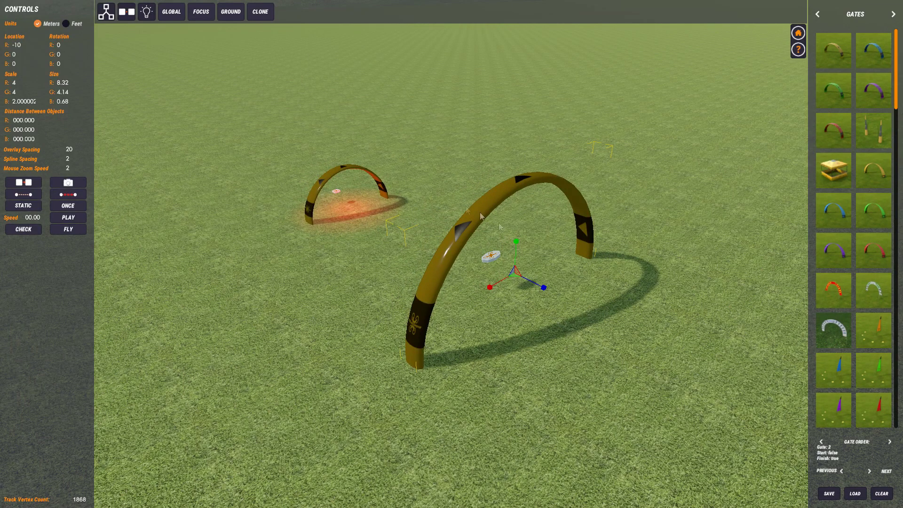
pyautogui.click(16, 102)
pyautogui.write('4')
pyautogui.press('Return')
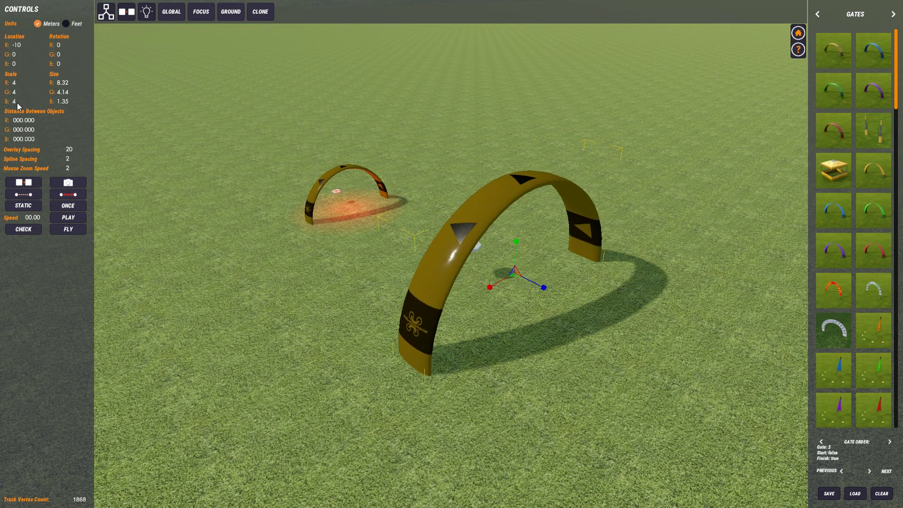
# Set the cloned gate's size to 2 m on the red axis and 1.8 m on the green axis.
pyautogui.moveTo(641, 290); pyautogui.dragTo(230, 168, button='middle')
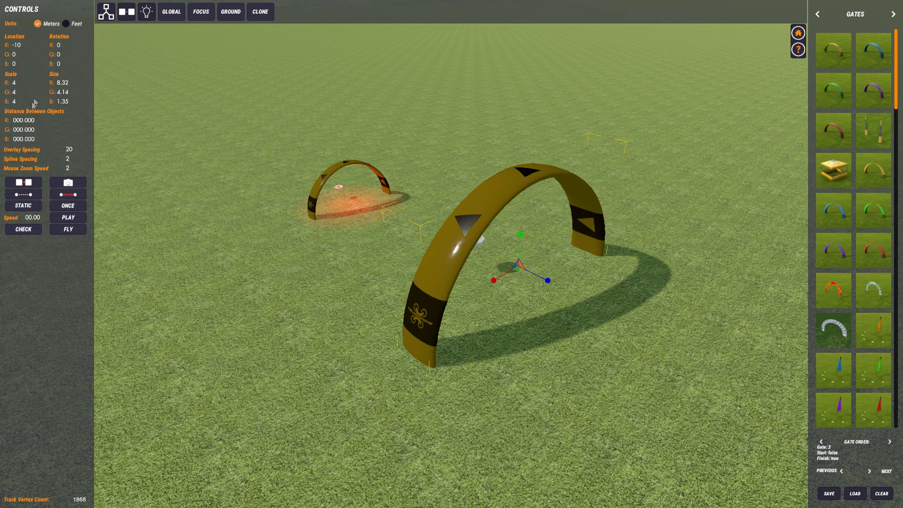
pyautogui.click(64, 83)
pyautogui.write('2')
pyautogui.press('Return')
pyautogui.click(64, 93)
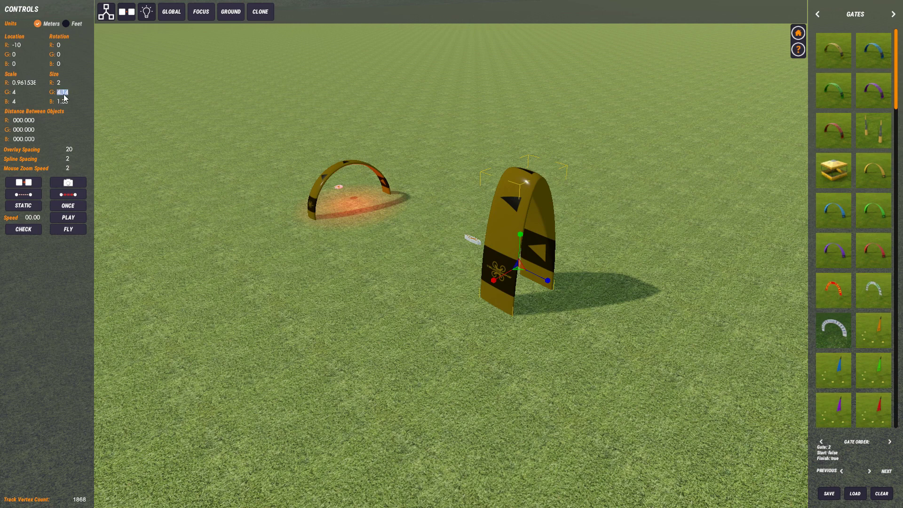
pyautogui.write('1.8')
pyautogui.press('Return')
# Set the cloned gate's blue-axis size to 0.3 m.
pyautogui.click(63, 105)
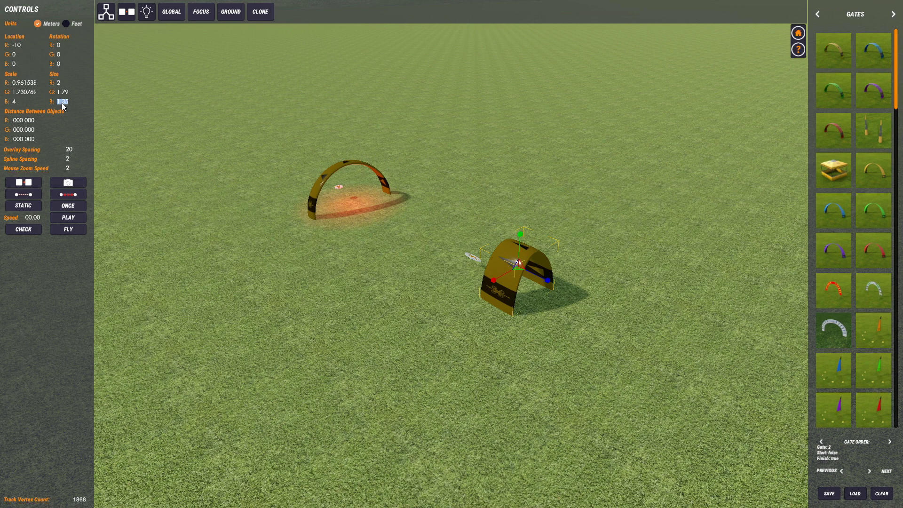
pyautogui.press('Return')
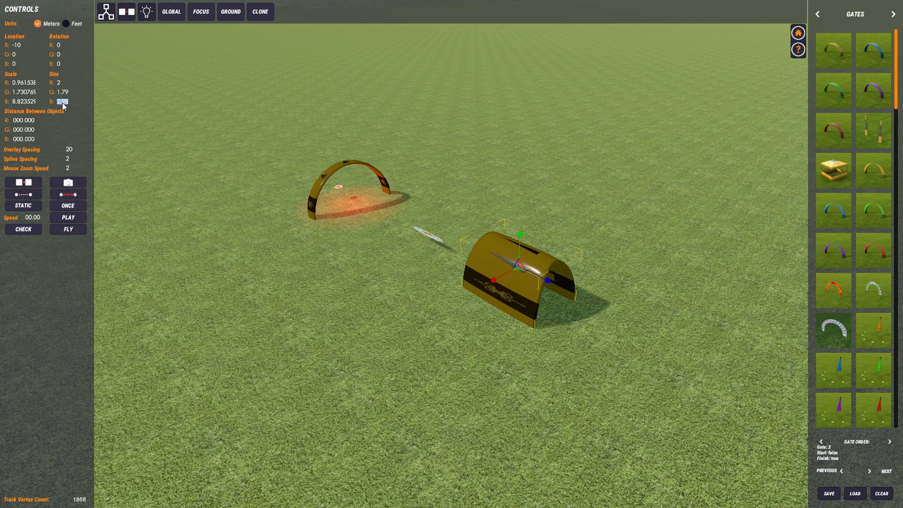
pyautogui.click(63, 103)
pyautogui.press('BackSpace')
pyautogui.press('Return')
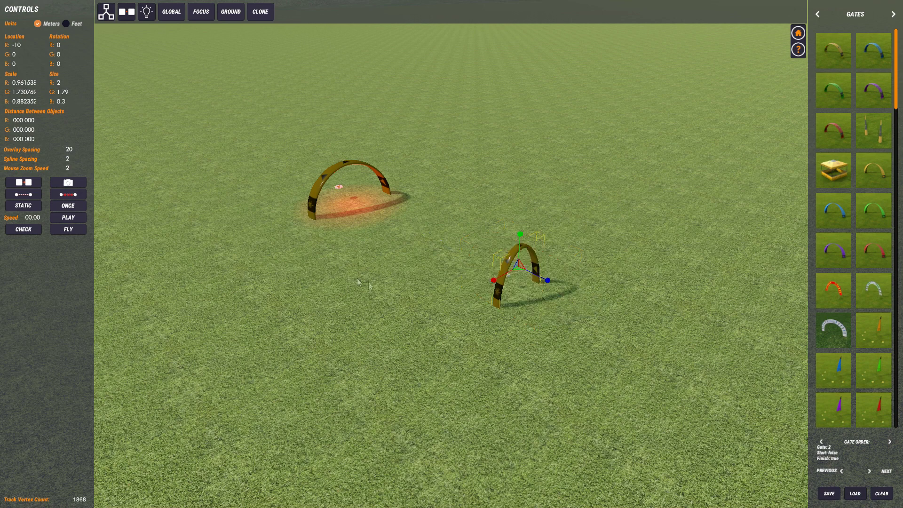
# Set the cloned gate's green-axis size to 1 m.
pyautogui.moveTo(454, 305); pyautogui.dragTo(209, 316, button='middle')
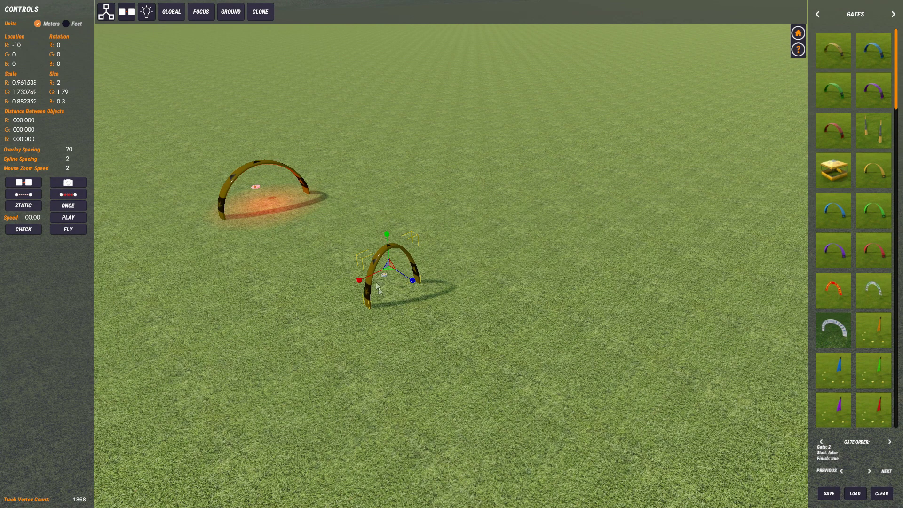
pyautogui.click(64, 92)
pyautogui.write('1')
pyautogui.scroll(-3, 337, 325)
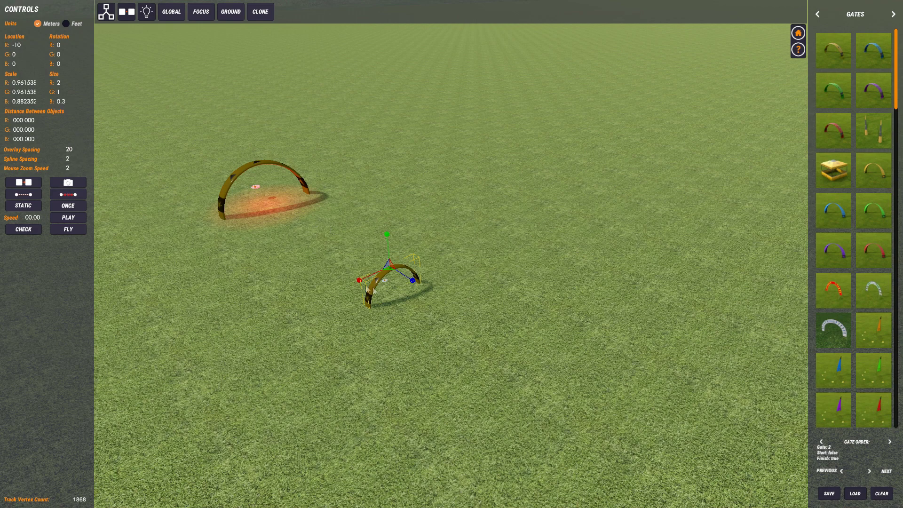
# Rotate the cloned gate around the green axis to about 33 degrees.
pyautogui.scroll(3, 435, 325)
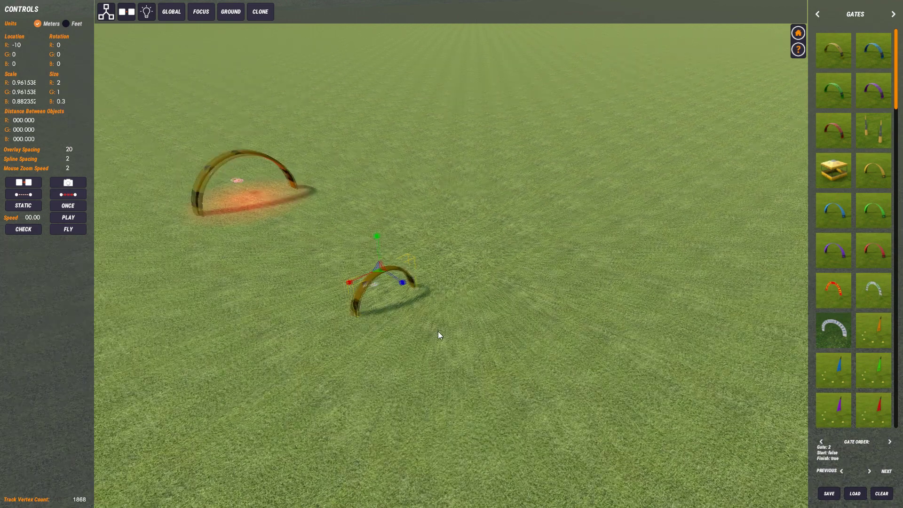
pyautogui.scroll(4, 428, 332)
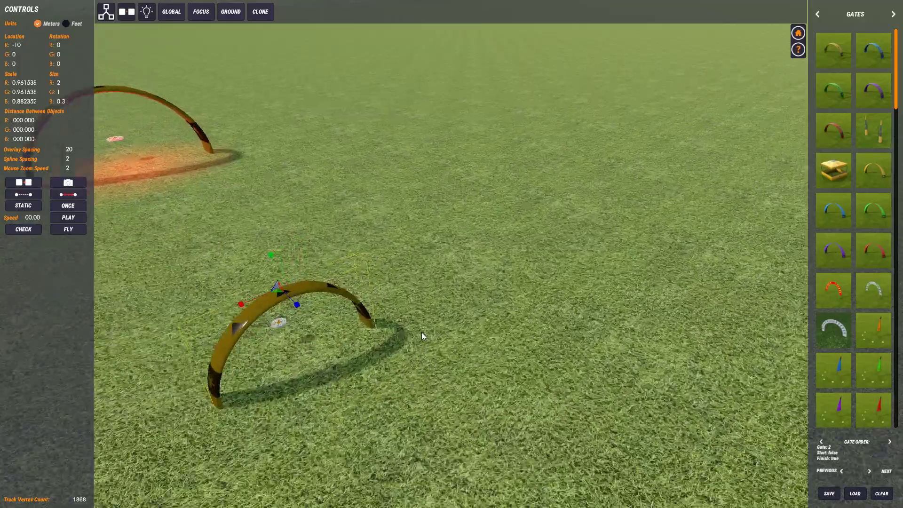
pyautogui.moveTo(390, 328); pyautogui.dragTo(611, 332, button='middle')
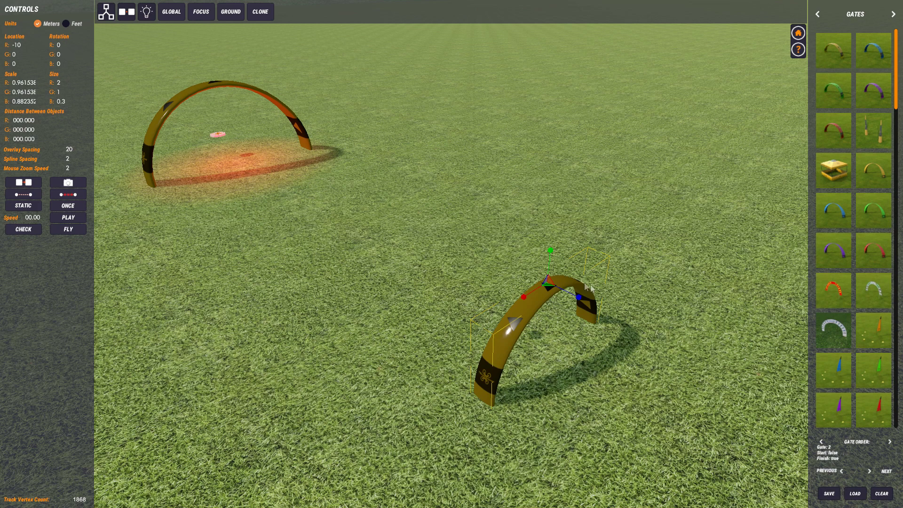
pyautogui.press('e')
pyautogui.moveTo(553, 298); pyautogui.dragTo(516, 298)
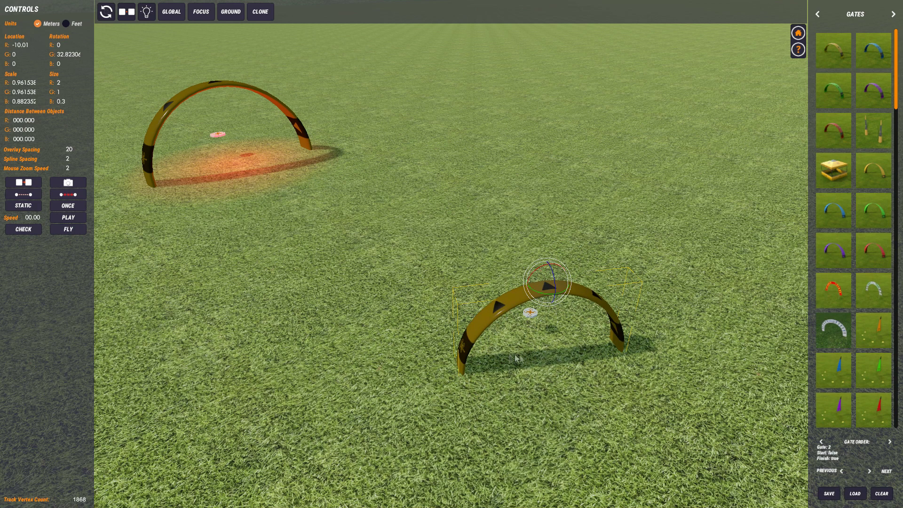
# Rotate the cloned gate freely around the green axis, and set its green-axis rotation to exactly 90 degrees.
pyautogui.moveTo(543, 293); pyautogui.dragTo(575, 309)
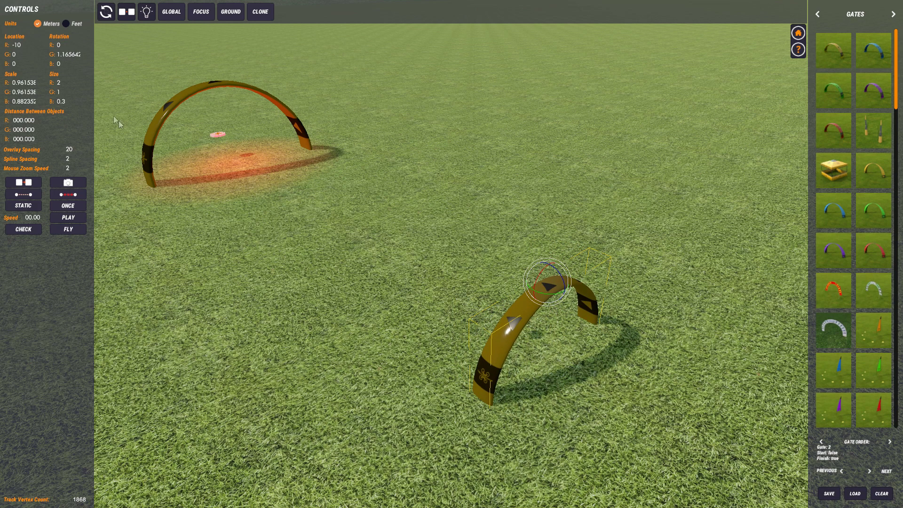
pyautogui.click(69, 55)
pyautogui.press('Return')
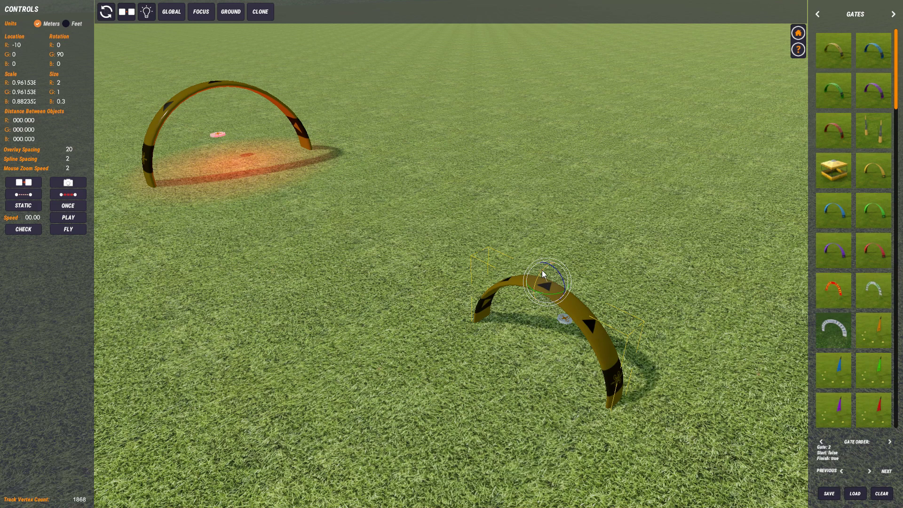
pyautogui.moveTo(542, 270); pyautogui.dragTo(561, 275)
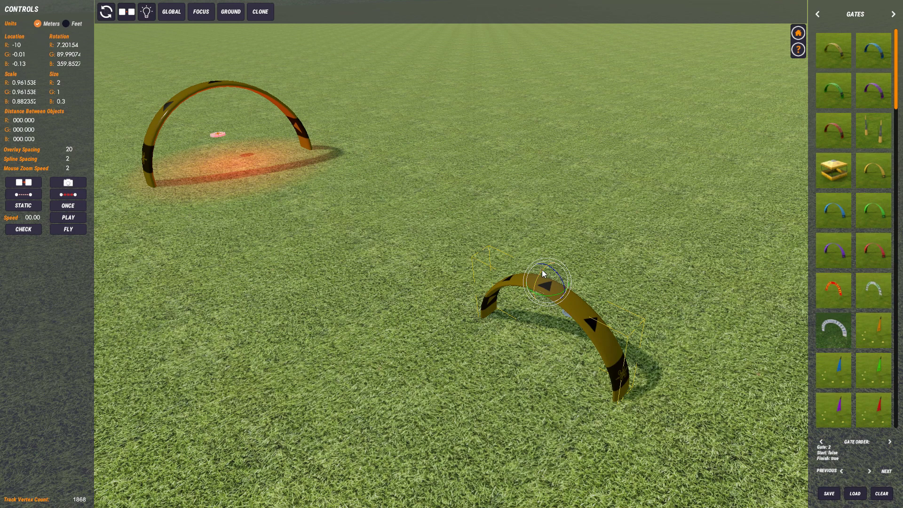
pyautogui.moveTo(542, 269); pyautogui.dragTo(523, 261)
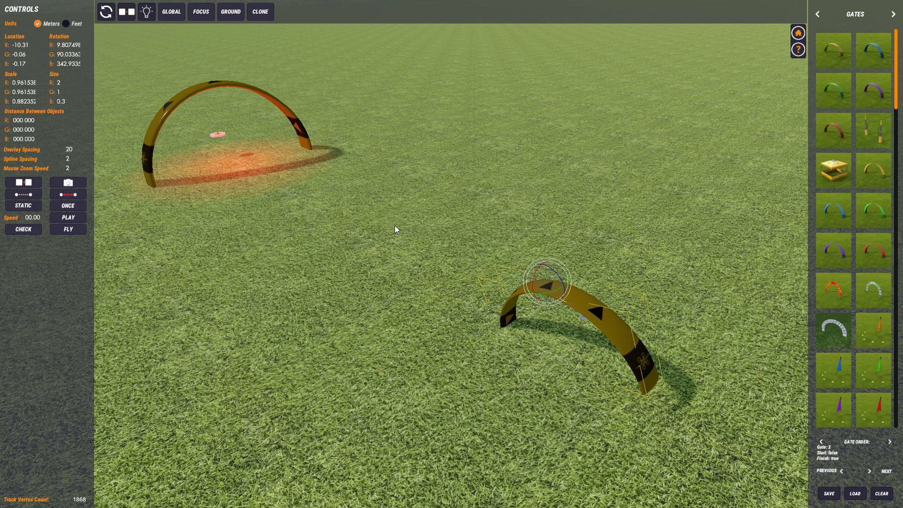
pyautogui.hotkey('ctrl', 'z')
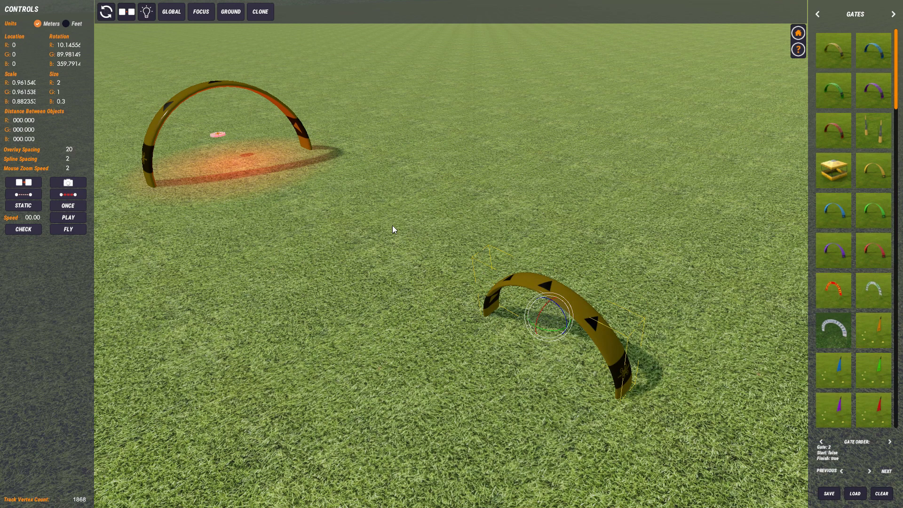
pyautogui.hotkey('ctrl', 'z')
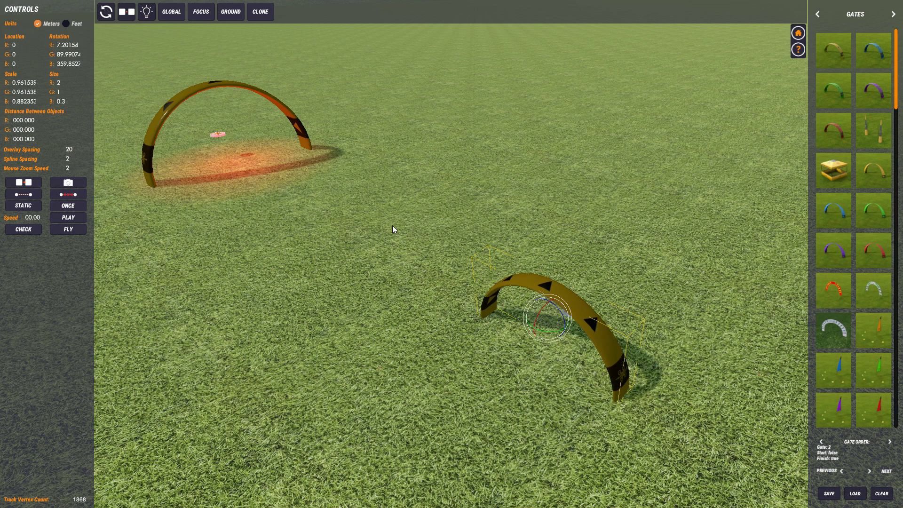
pyautogui.hotkey('ctrl', 'z')
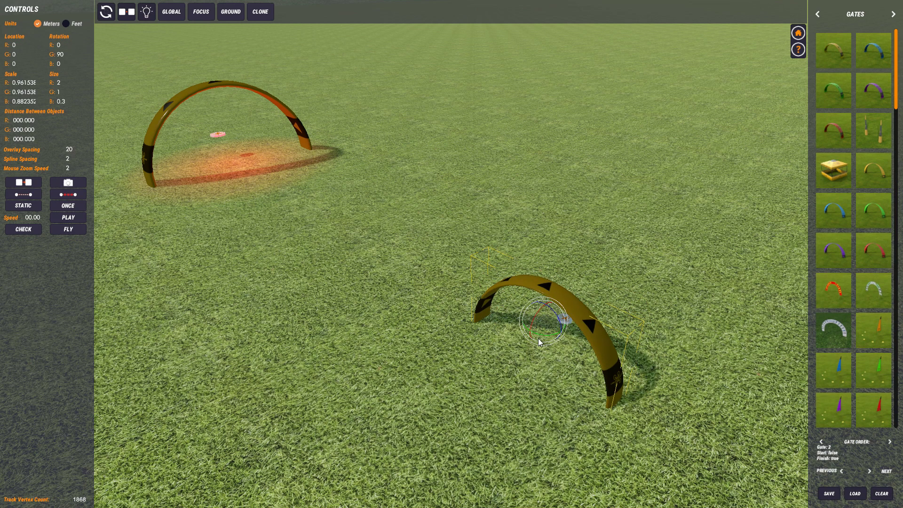
# Rotate the cloned gate around the green axis to about 101 degrees and deselect it.
pyautogui.moveTo(546, 339)
pyautogui.mouseDown()
pyautogui.moveTo(550, 332)
pyautogui.moveTo(504, 324)
pyautogui.moveTo(547, 343)
pyautogui.moveTo(468, 340)
pyautogui.moveTo(527, 330)
pyautogui.moveTo(504, 339)
pyautogui.moveTo(585, 340)
pyautogui.moveTo(536, 338)
pyautogui.mouseUp()
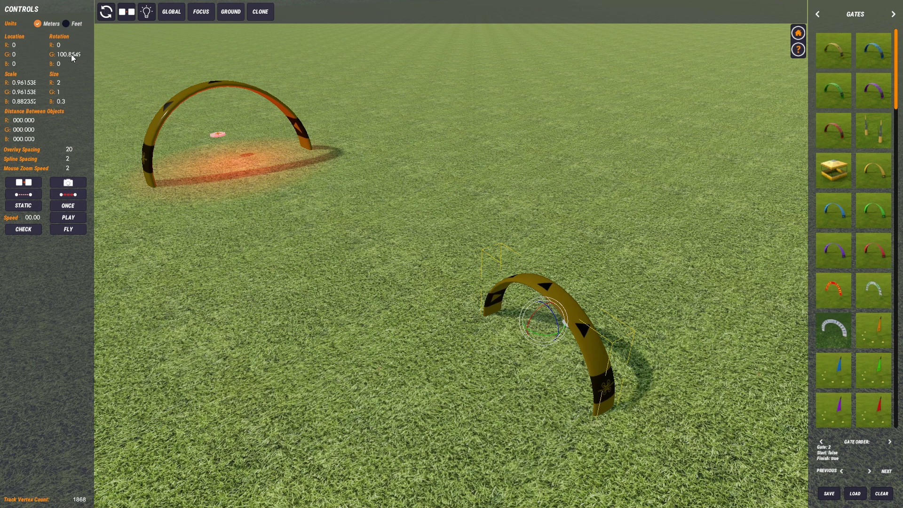
pyautogui.click(354, 329)
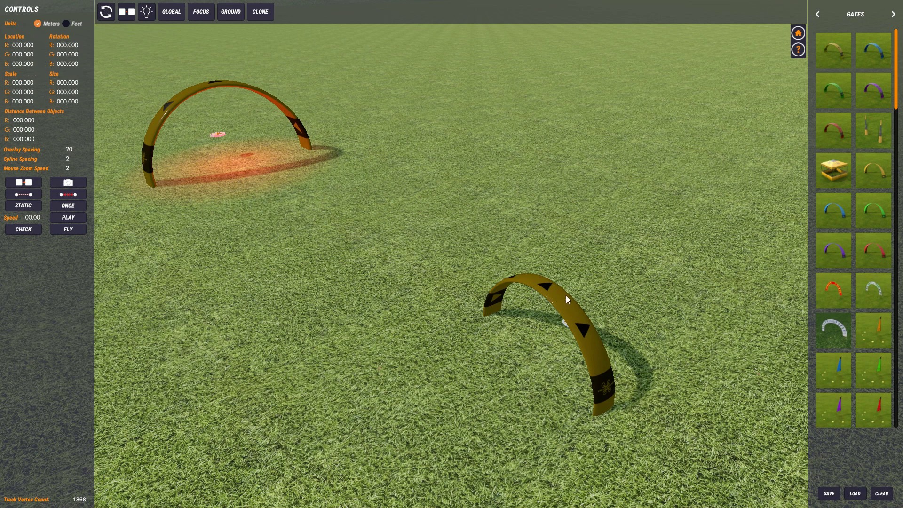
# Select the small cloned gate together with the large start gate to check the distance between them.
pyautogui.click(270, 98)
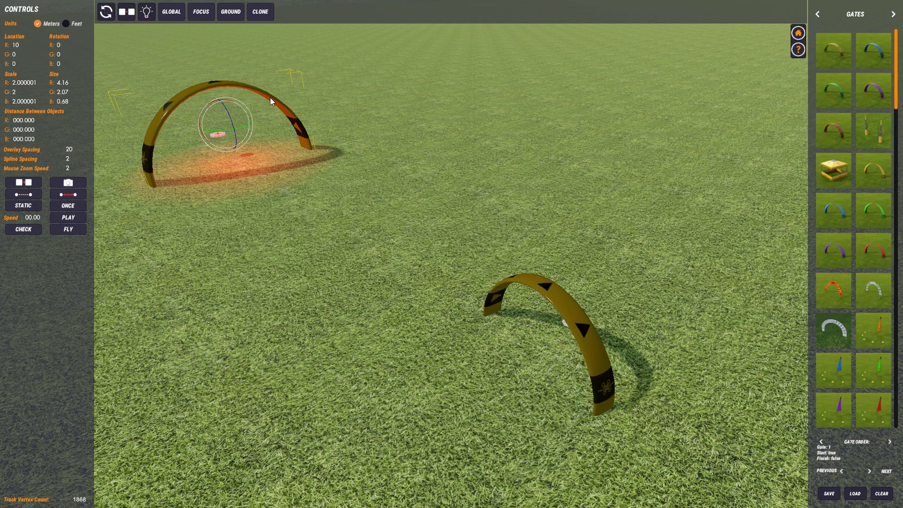
pyautogui.scroll(-3, 385, 160)
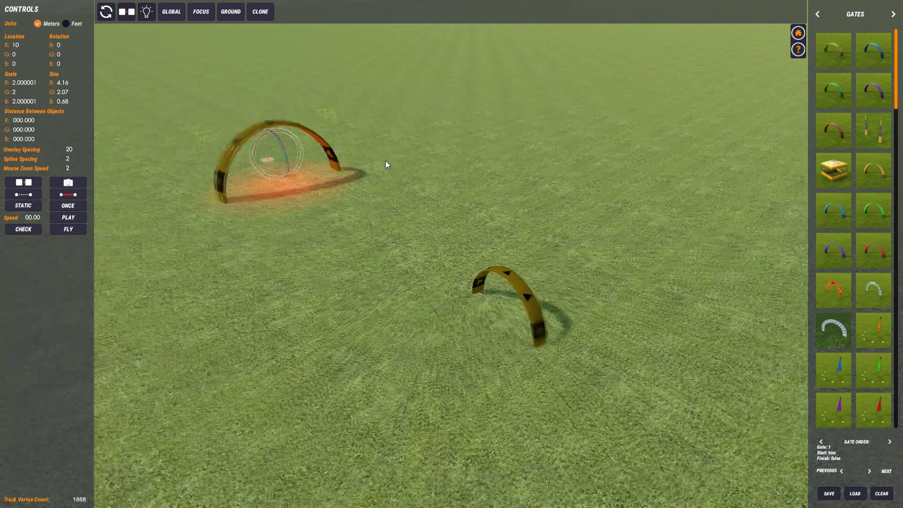
pyautogui.scroll(-2, 386, 160)
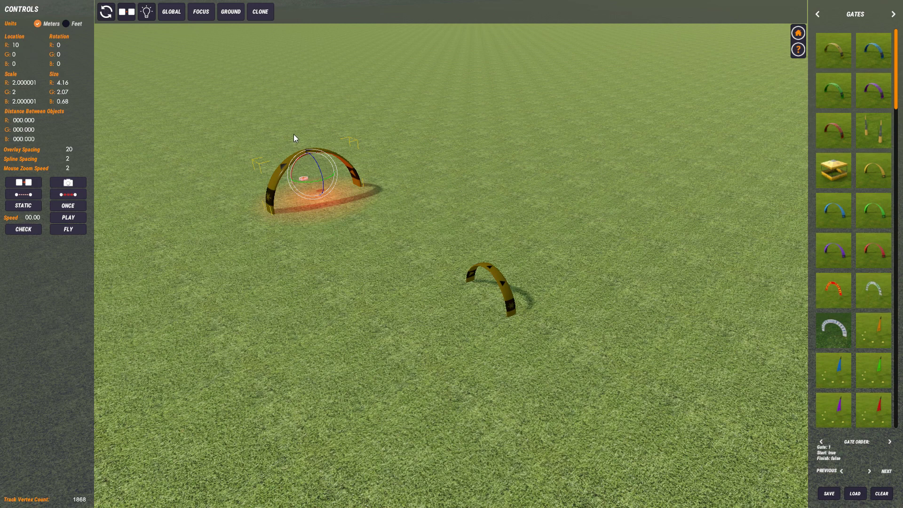
pyautogui.press('BackSpace')
pyautogui.click(494, 271)
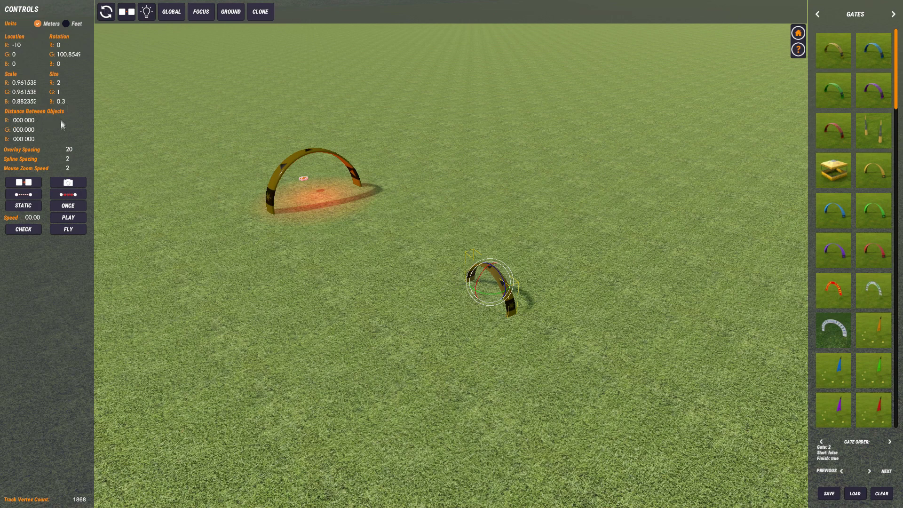
pyautogui.click(311, 152)
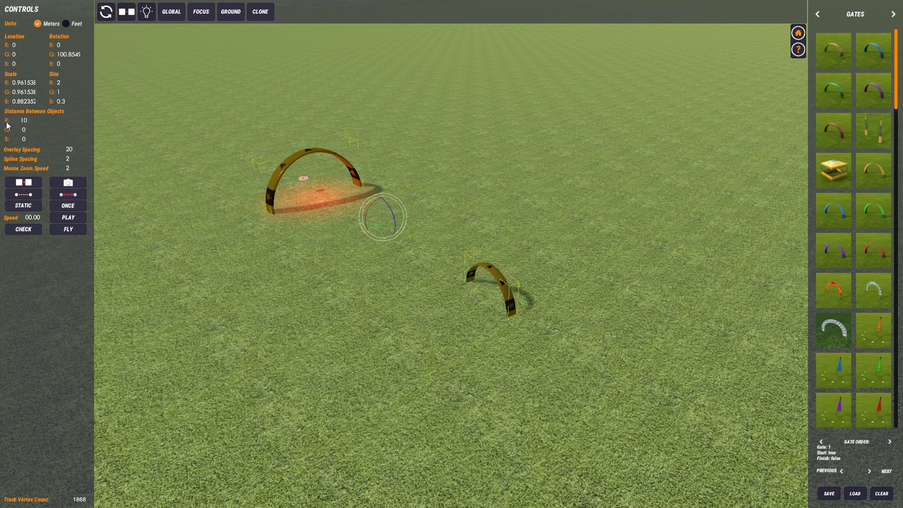